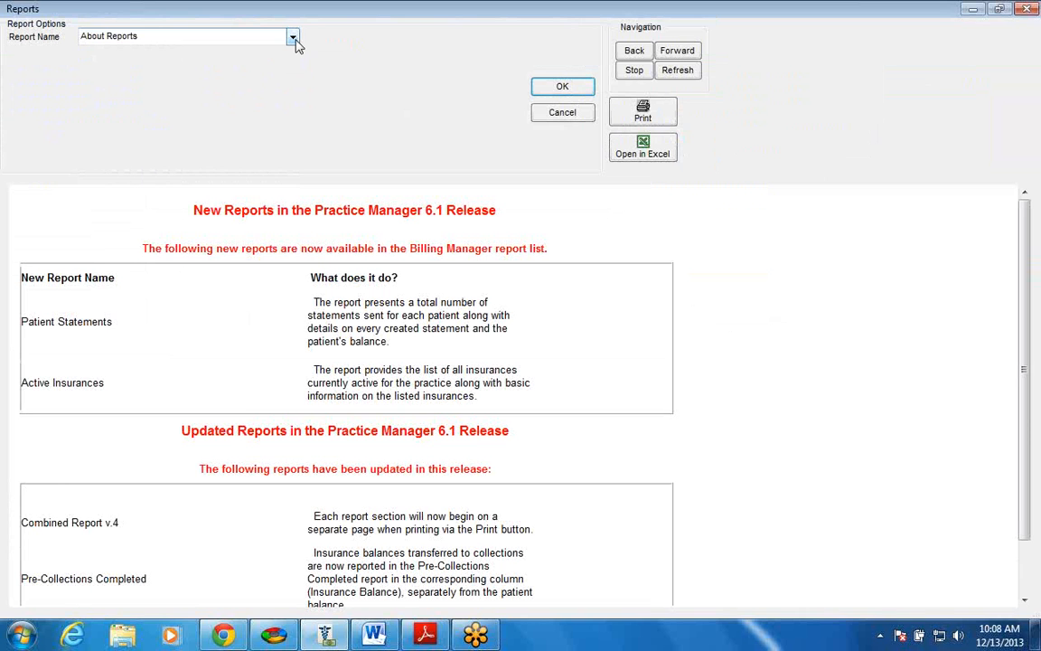
Choose the ATB by Patient report and check the report list around it.
{"action": "left_click", "coordinate": [294, 39]}
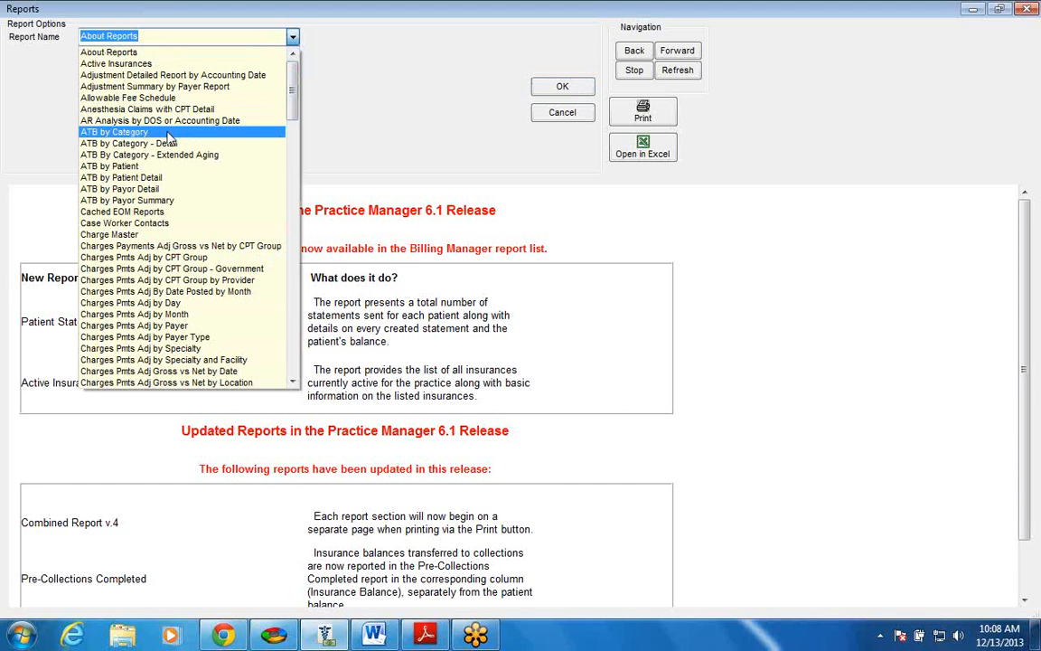
{"action": "left_click", "coordinate": [105, 168]}
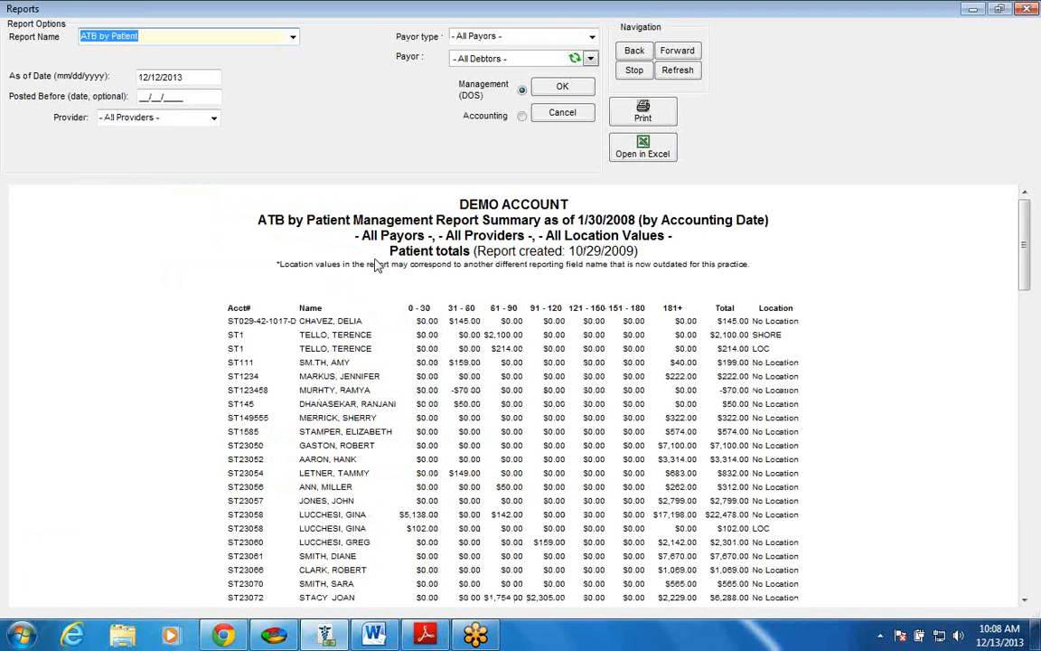
{"action": "left_click", "coordinate": [806, 40]}
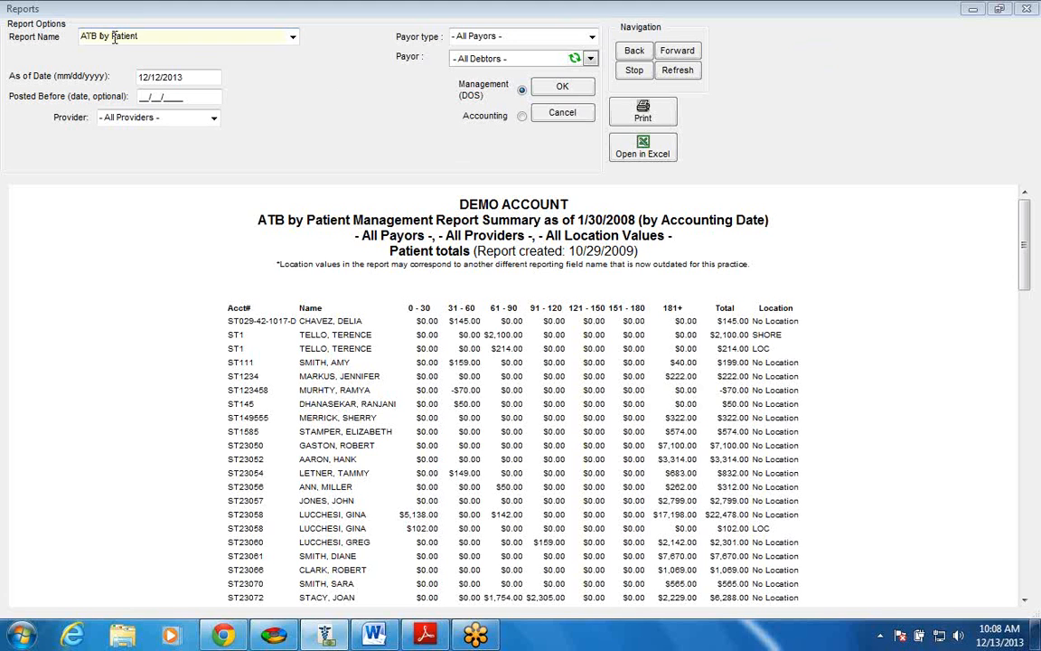
{"action": "left_click", "coordinate": [293, 38]}
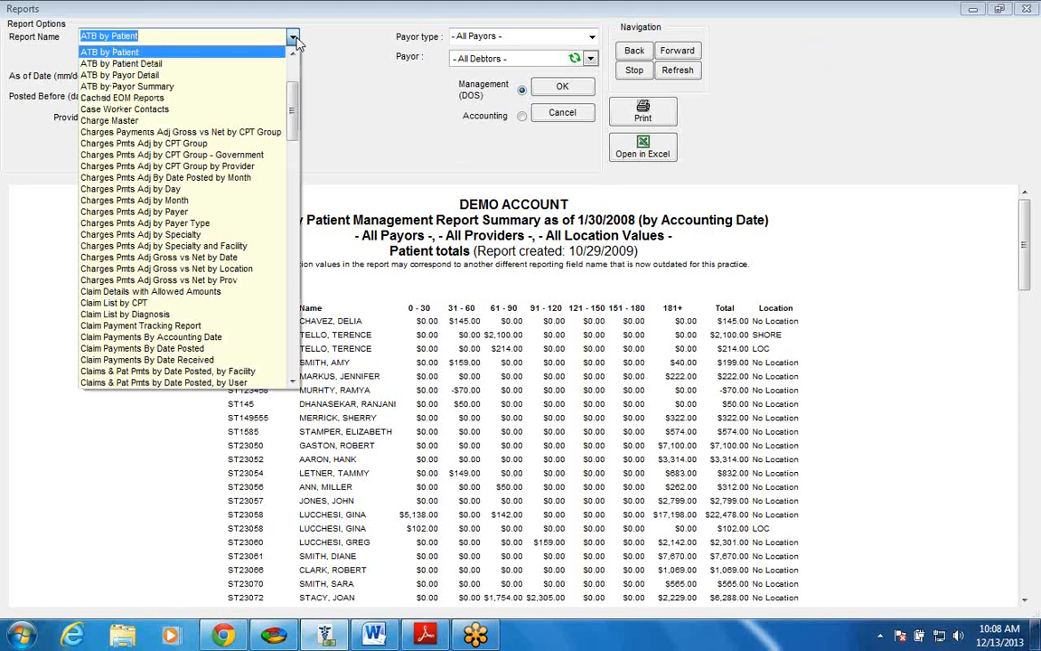
{"action": "left_click", "coordinate": [182, 36]}
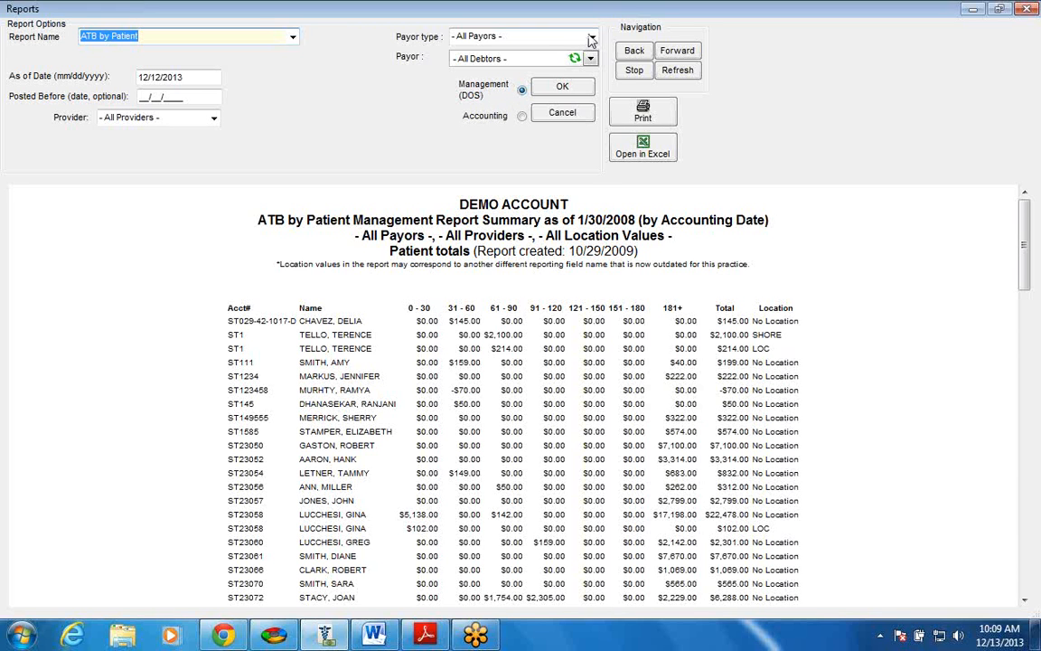
Limit the report to the Medicare Part B payor type, covering all of its insurance plans.
{"action": "left_click", "coordinate": [593, 38]}
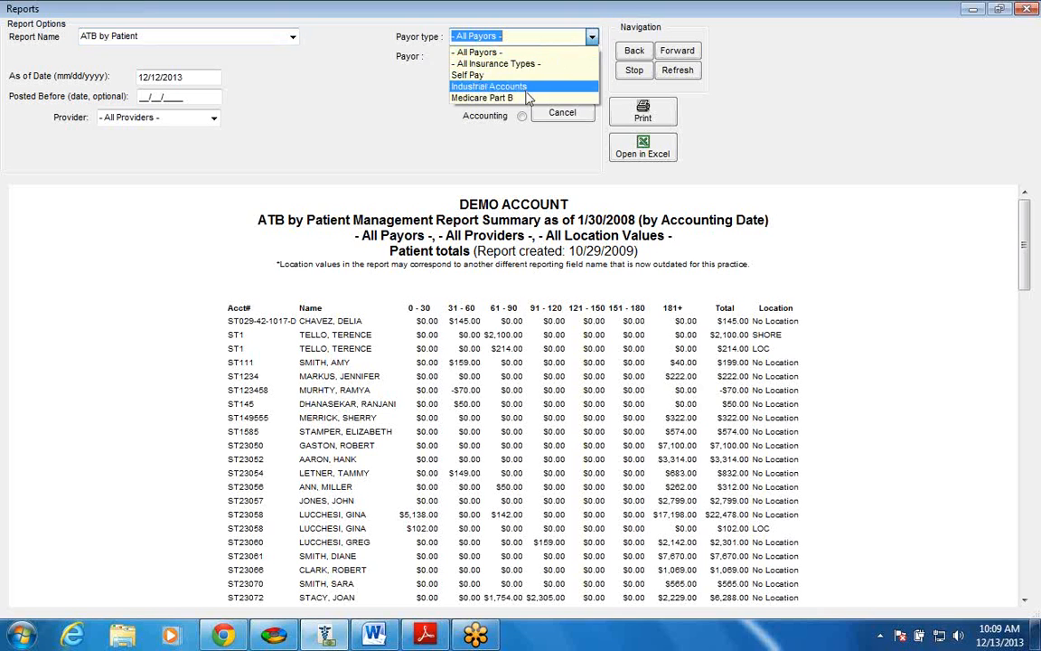
{"action": "left_click", "coordinate": [595, 41]}
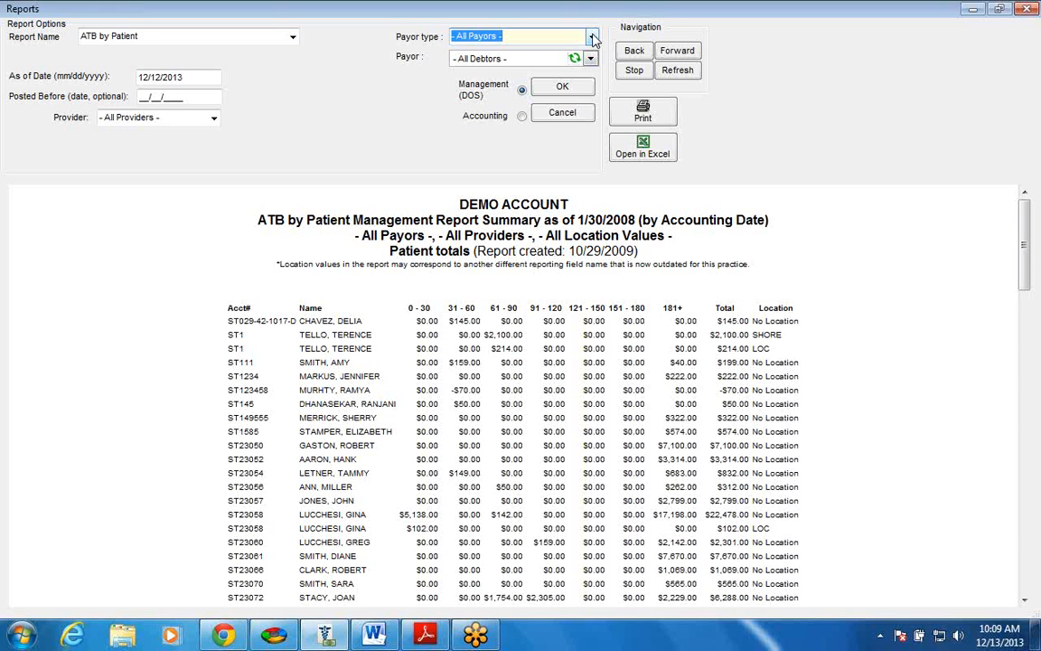
{"action": "left_click", "coordinate": [593, 38]}
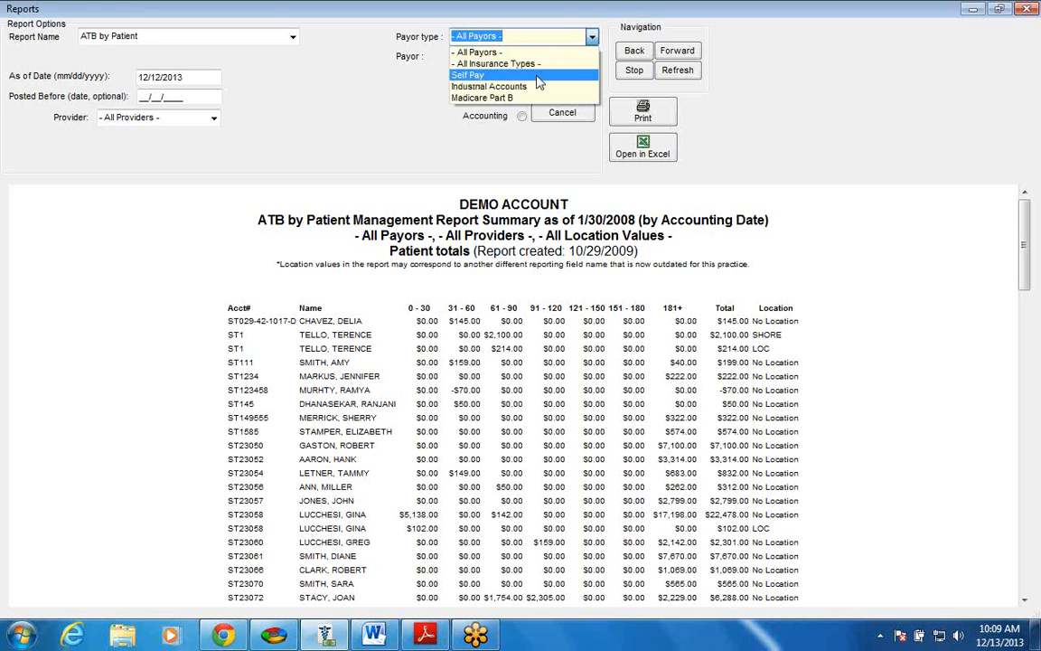
{"action": "left_click", "coordinate": [522, 99]}
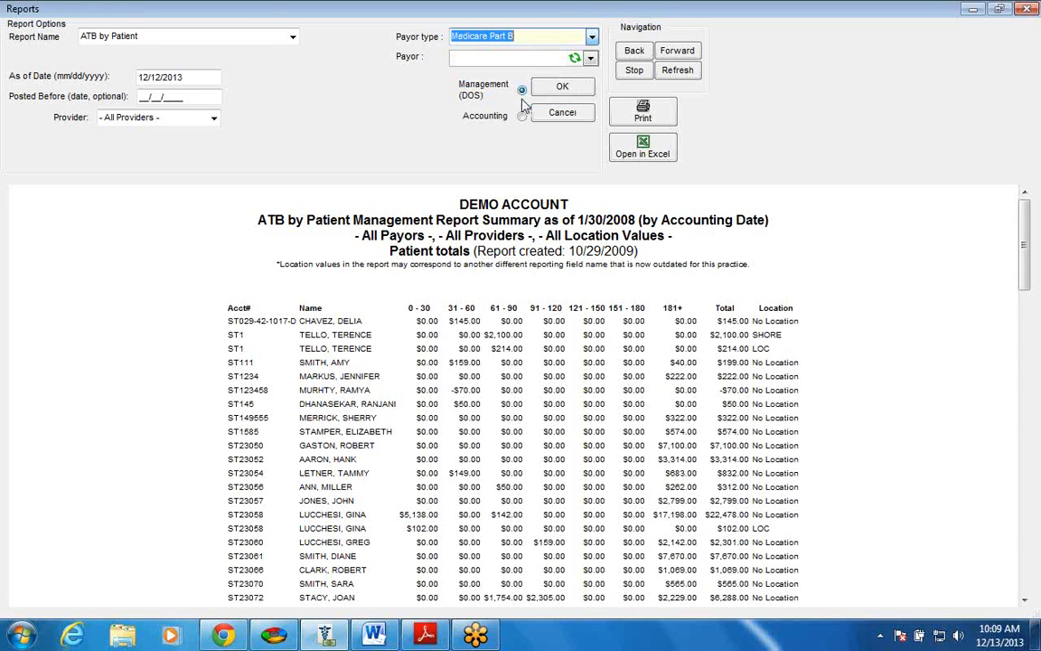
{"action": "left_click", "coordinate": [592, 59]}
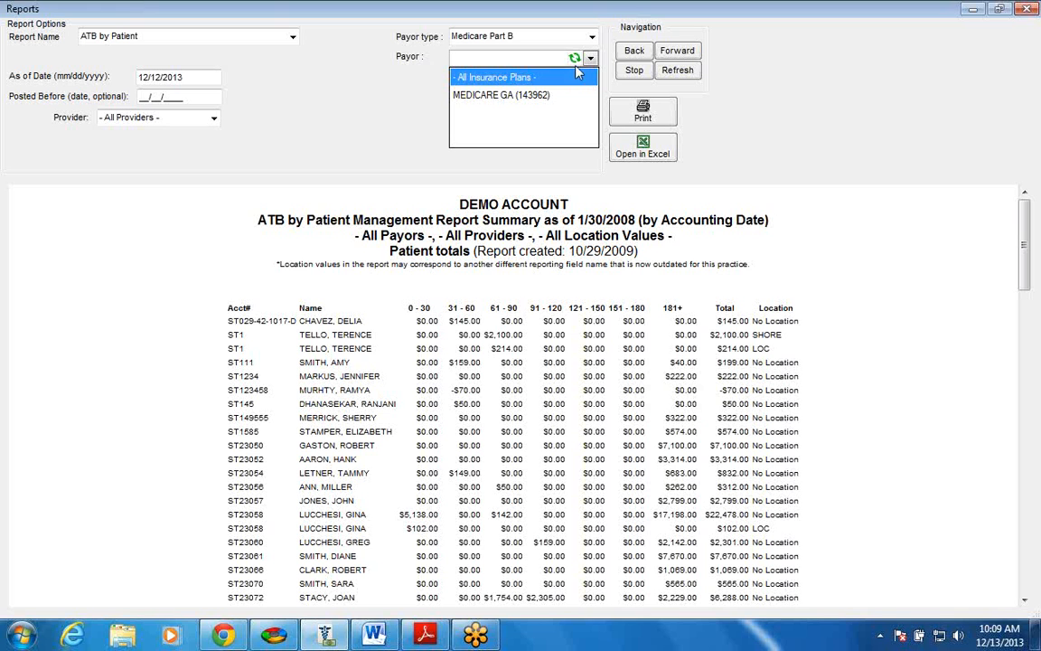
{"action": "left_click", "coordinate": [592, 58]}
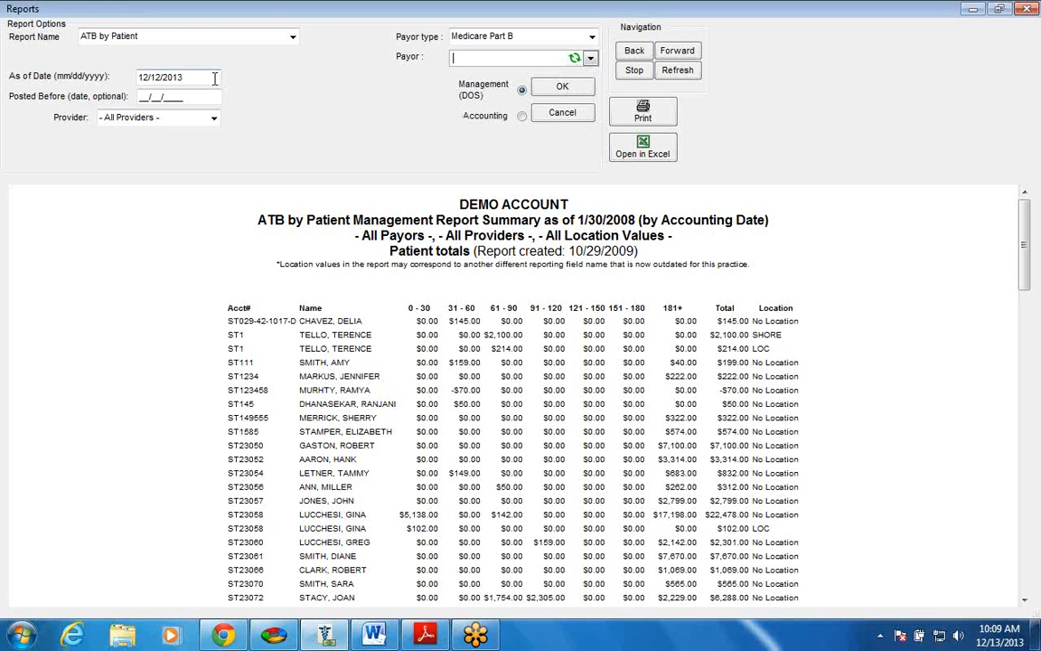
Review the provider choices, keep all providers, and run the ATB by Patient report.
{"action": "left_click", "coordinate": [207, 124]}
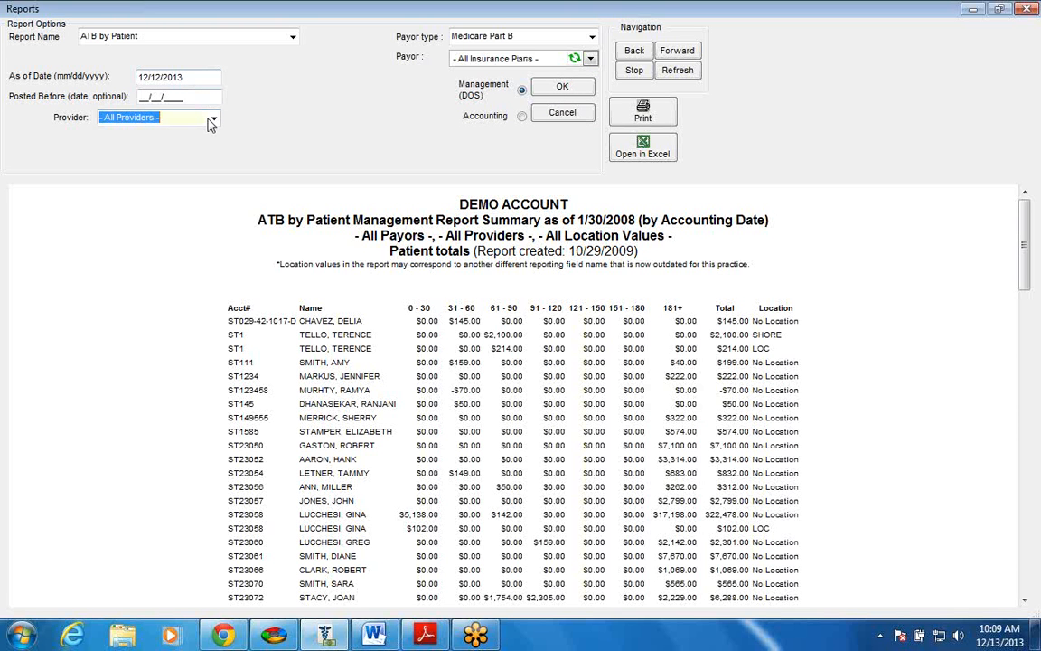
{"action": "left_click", "coordinate": [214, 119]}
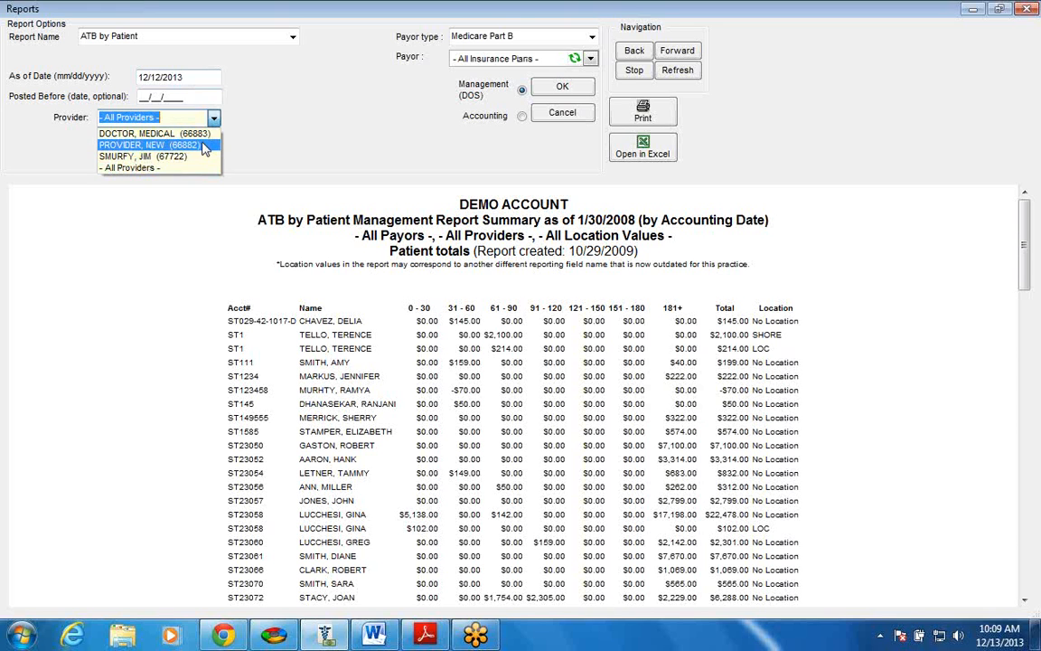
{"action": "left_click", "coordinate": [215, 124]}
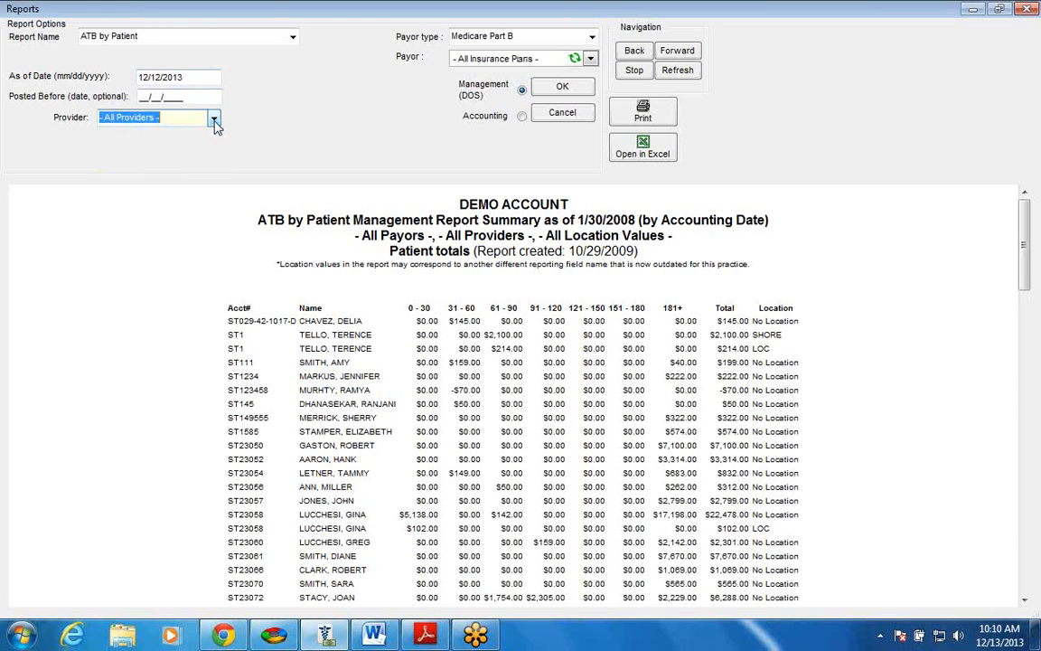
{"action": "left_click", "coordinate": [575, 88]}
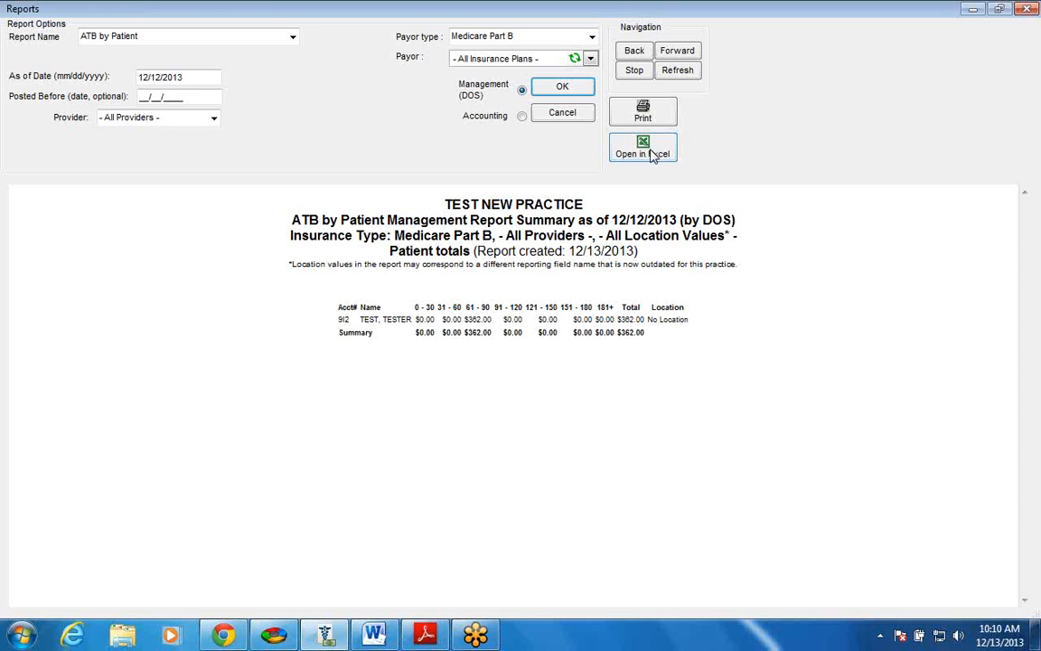
Bring up the options and sample for the Charges Pmts Adj by Day report.
{"action": "left_click", "coordinate": [292, 38]}
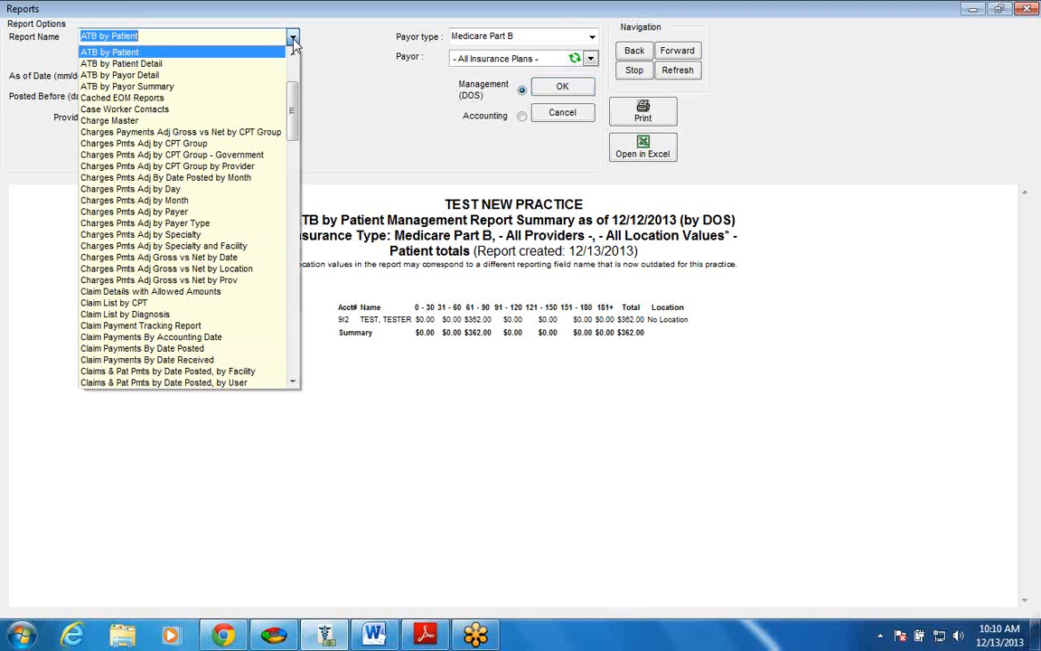
{"action": "left_click", "coordinate": [228, 189]}
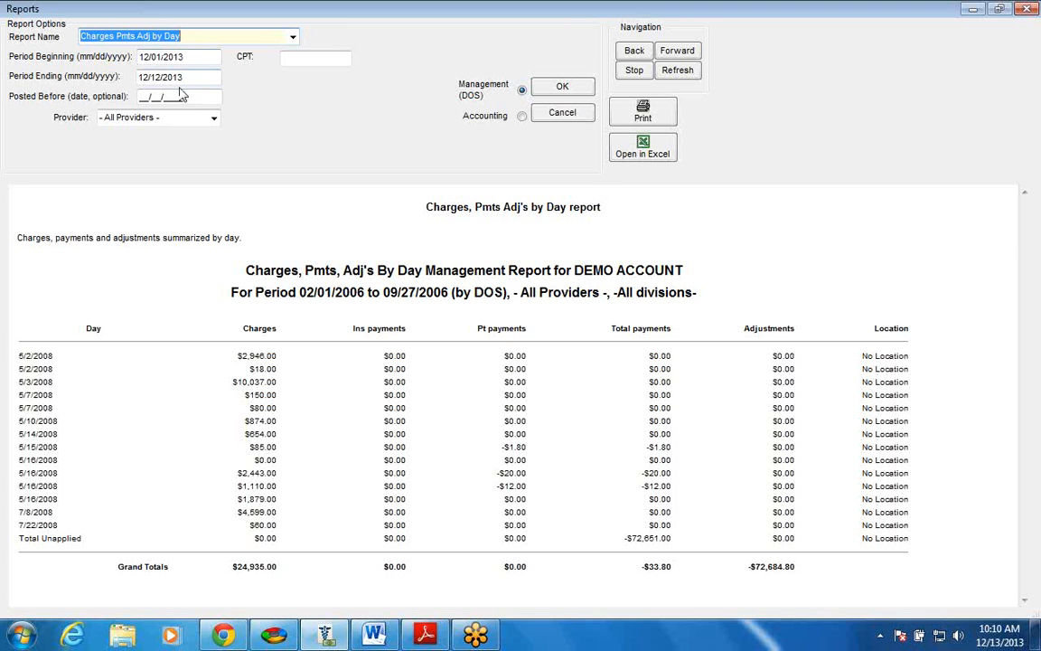
Choose the Claims & Pat Pmts by Date Posted, Detail report and include data posted today.
{"action": "left_click", "coordinate": [295, 38]}
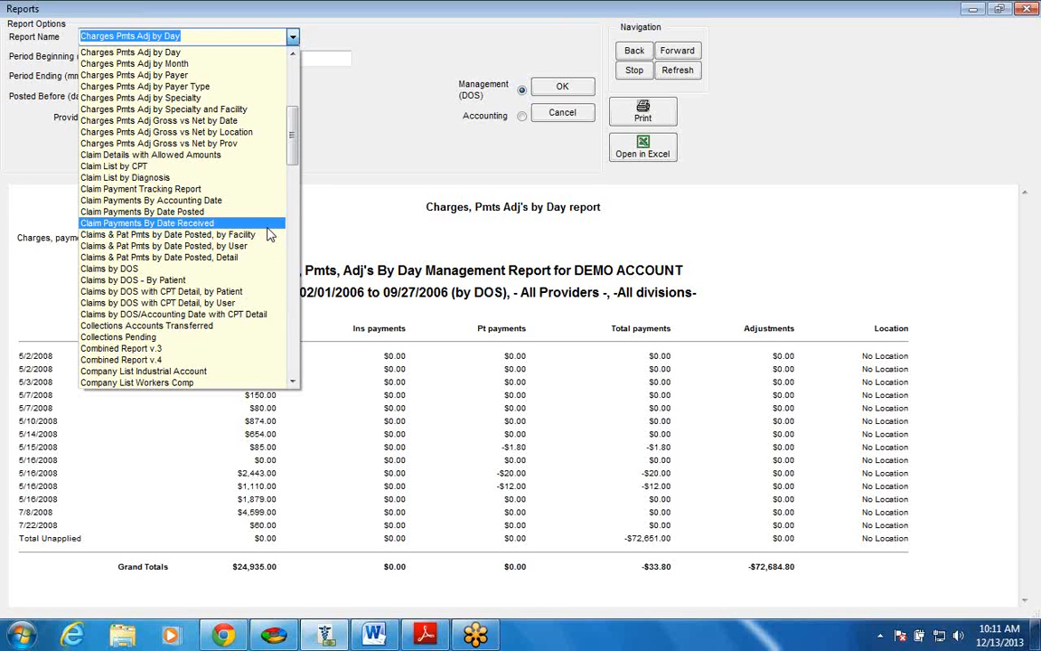
{"action": "left_click", "coordinate": [227, 256]}
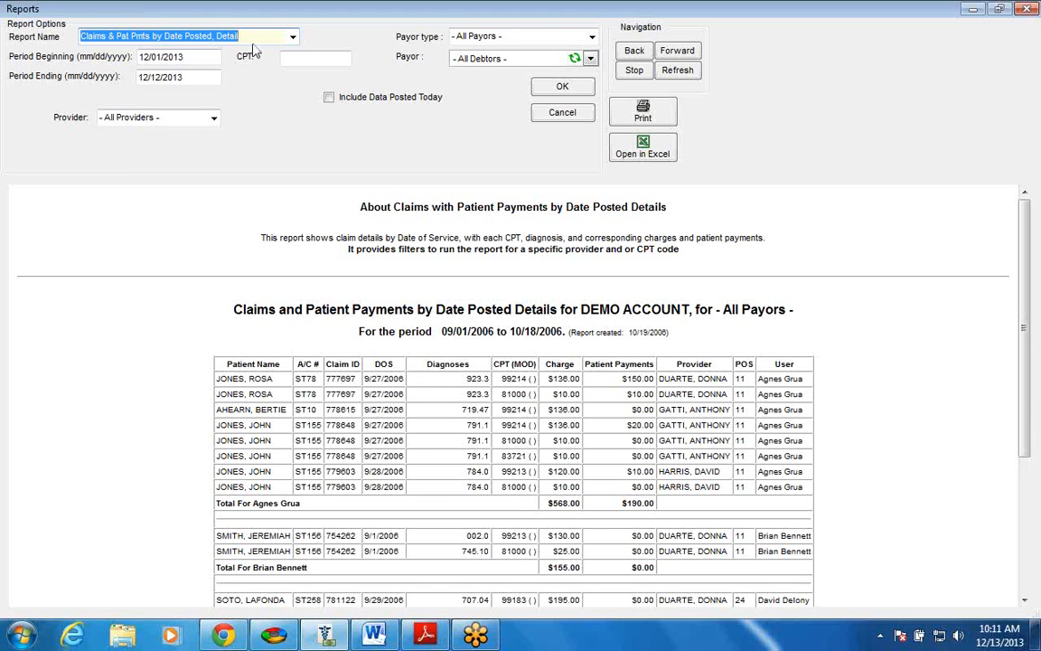
{"action": "left_click", "coordinate": [328, 99]}
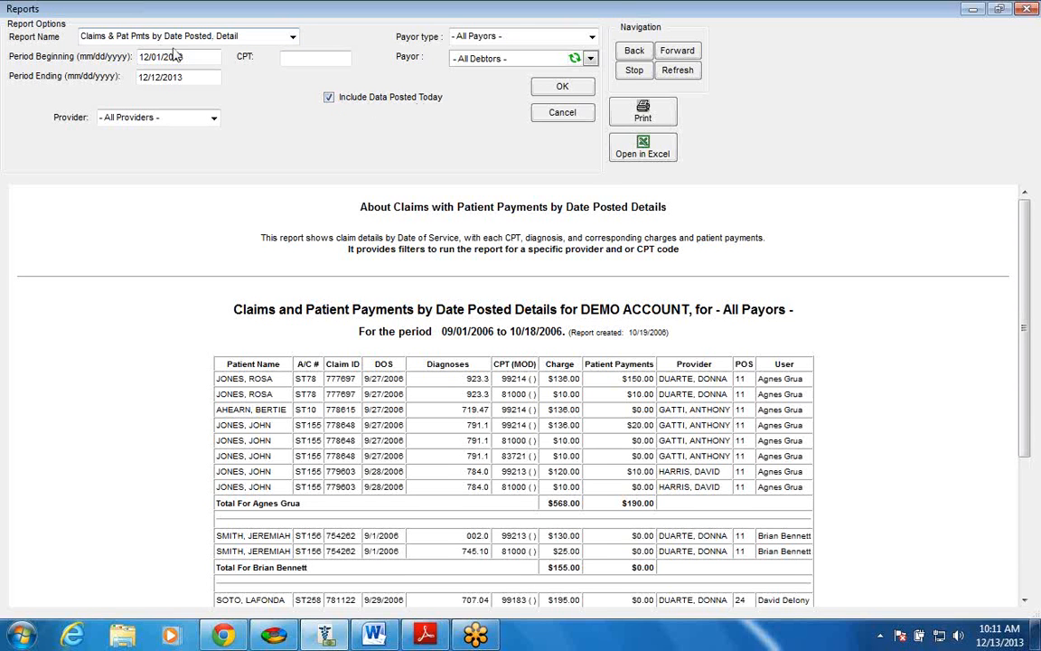
Set both the period beginning and period ending dates to 12/13/2013.
{"action": "left_click_drag", "start_coordinate": [179, 57], "coordinate": [131, 57]}
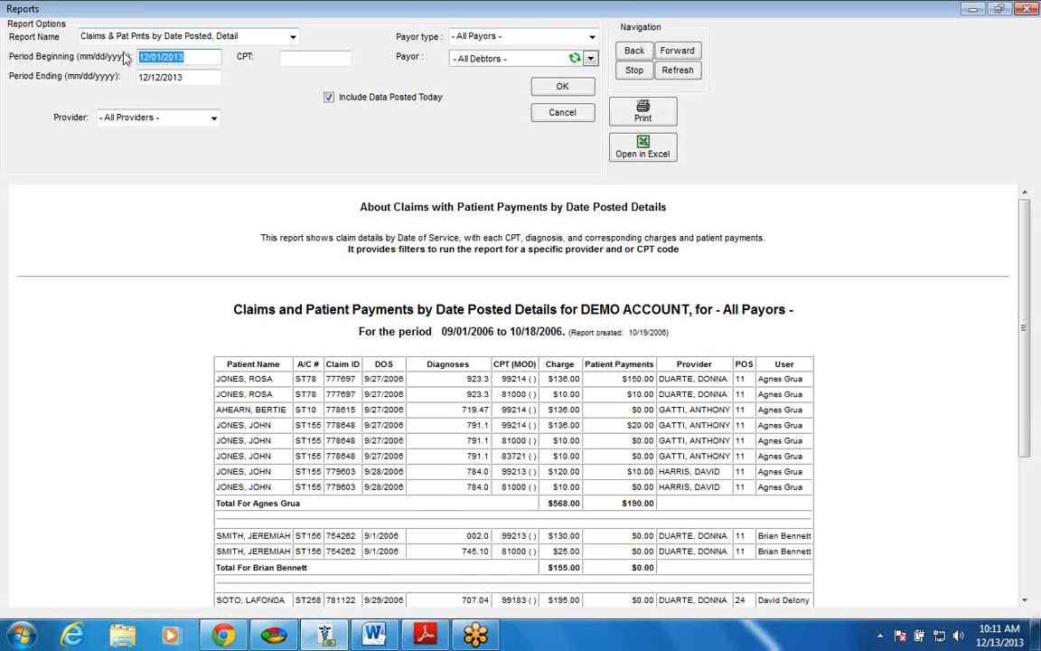
{"action": "type", "text": "12/13/2013"}
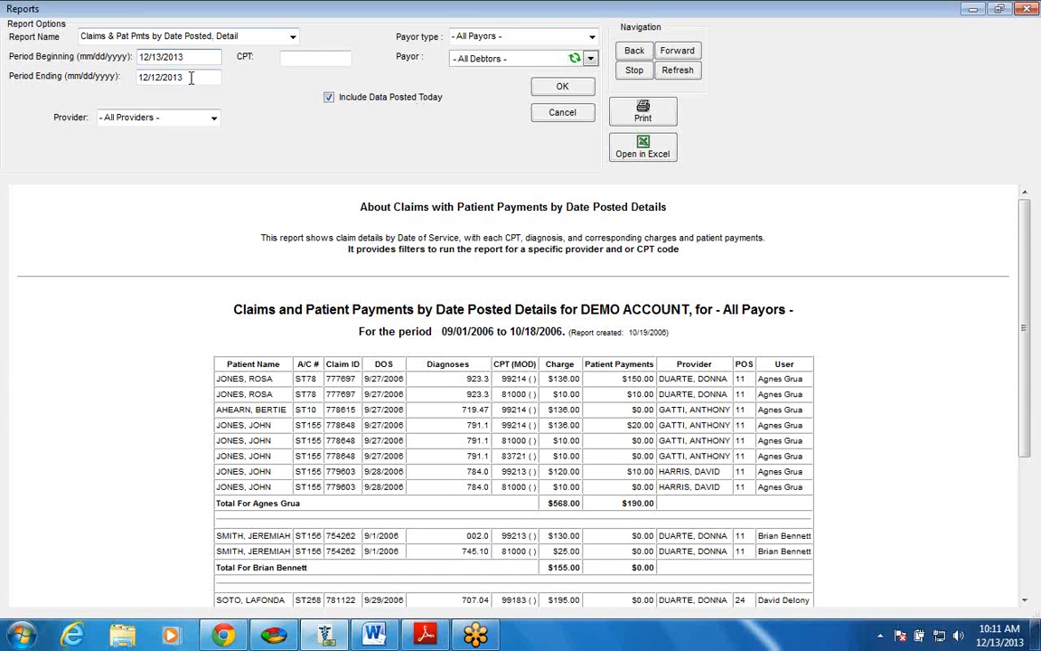
{"action": "left_click", "coordinate": [191, 78]}
{"action": "key", "text": "BackSpace"}
{"action": "key", "text": "BackSpace"}
{"action": "key", "text": "BackSpace"}
{"action": "key", "text": "BackSpace"}
{"action": "key", "text": "BackSpace"}
{"action": "type", "text": "3/2013"}
Look through the provider choices and the reports further down the report list, keeping the current selections.
{"action": "left_click", "coordinate": [214, 121]}
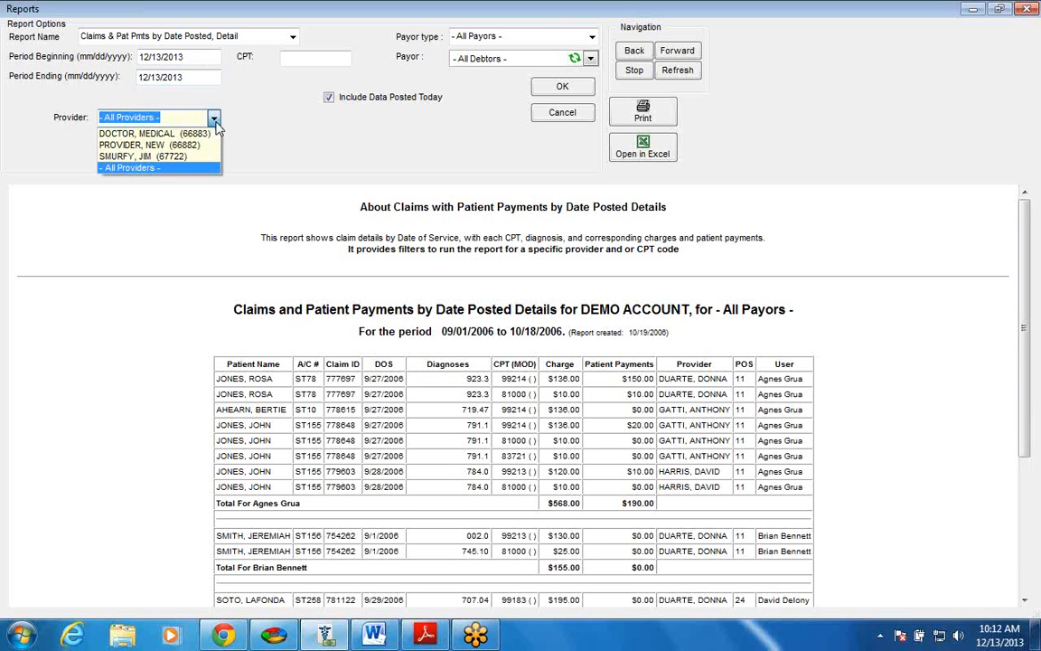
{"action": "left_click", "coordinate": [215, 122]}
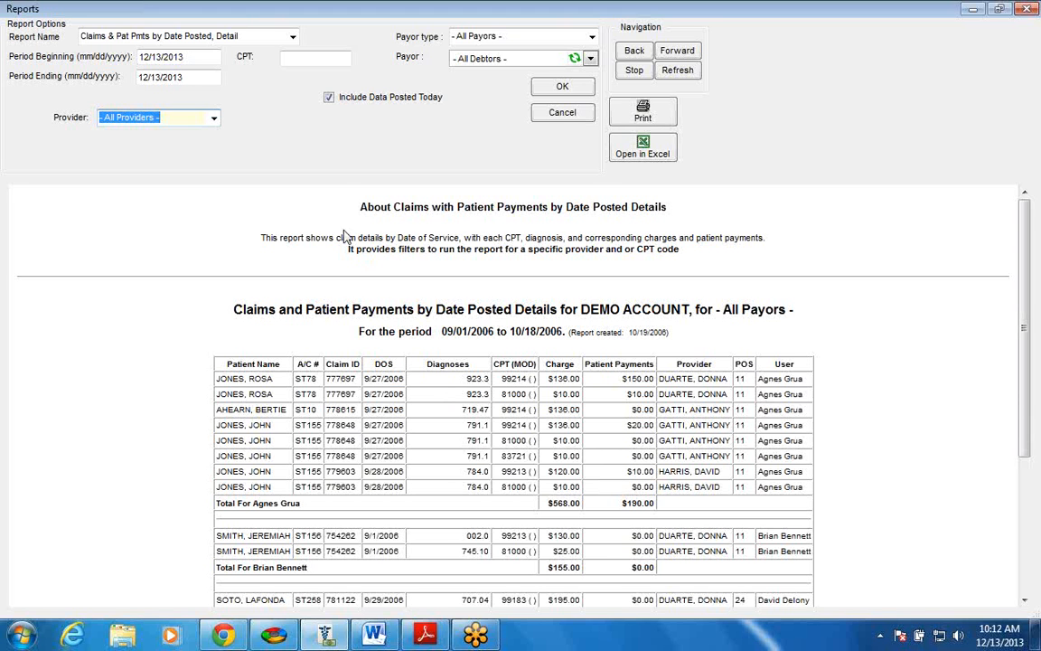
{"action": "left_click", "coordinate": [293, 40]}
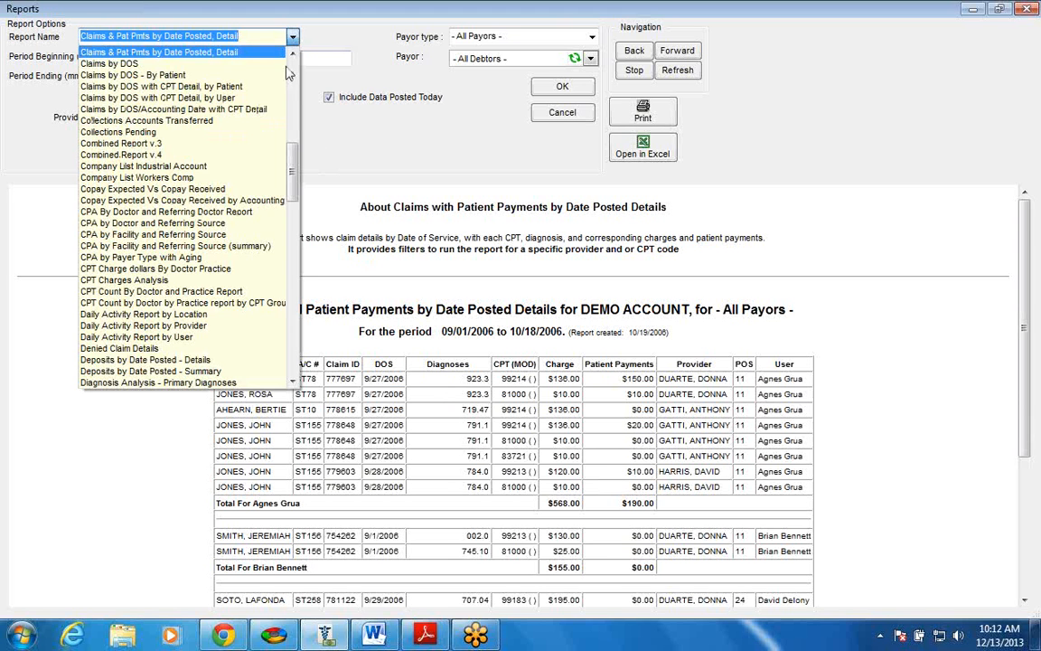
{"action": "left_click_drag", "start_coordinate": [296, 161], "coordinate": [297, 191]}
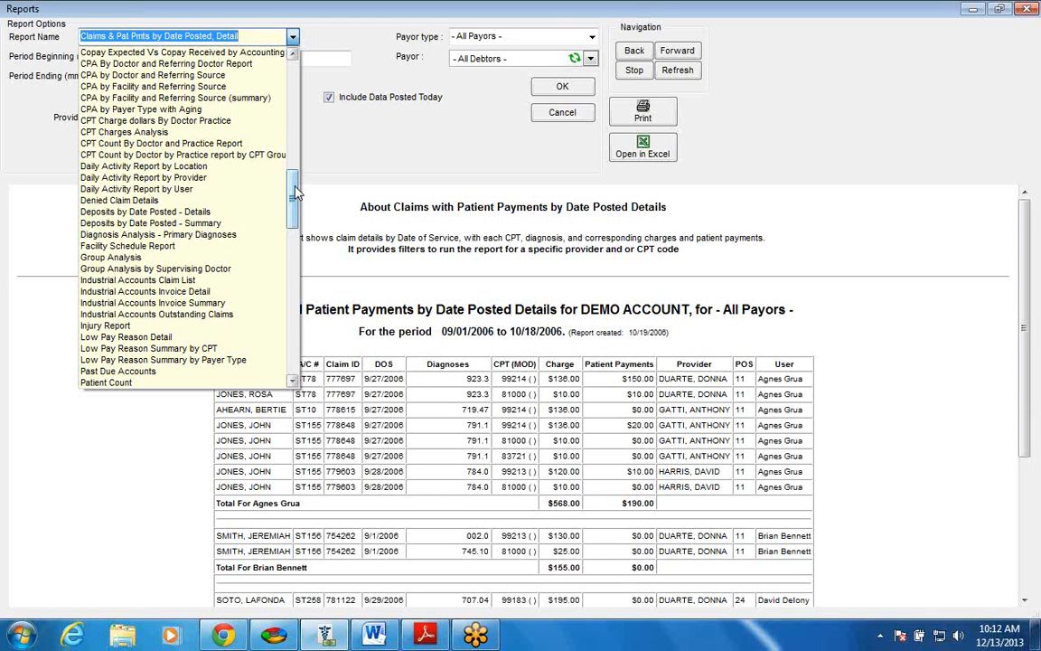
{"action": "left_click", "coordinate": [293, 43]}
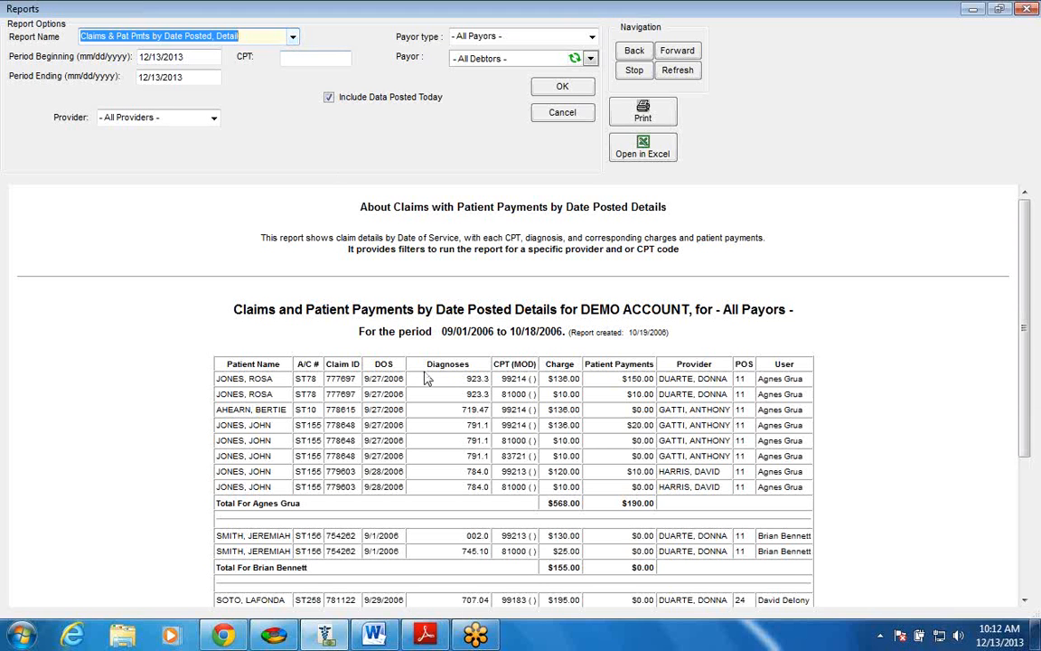
Switch to training doc.pdf in Adobe Reader and maximize its window.
{"action": "left_click", "coordinate": [428, 637]}
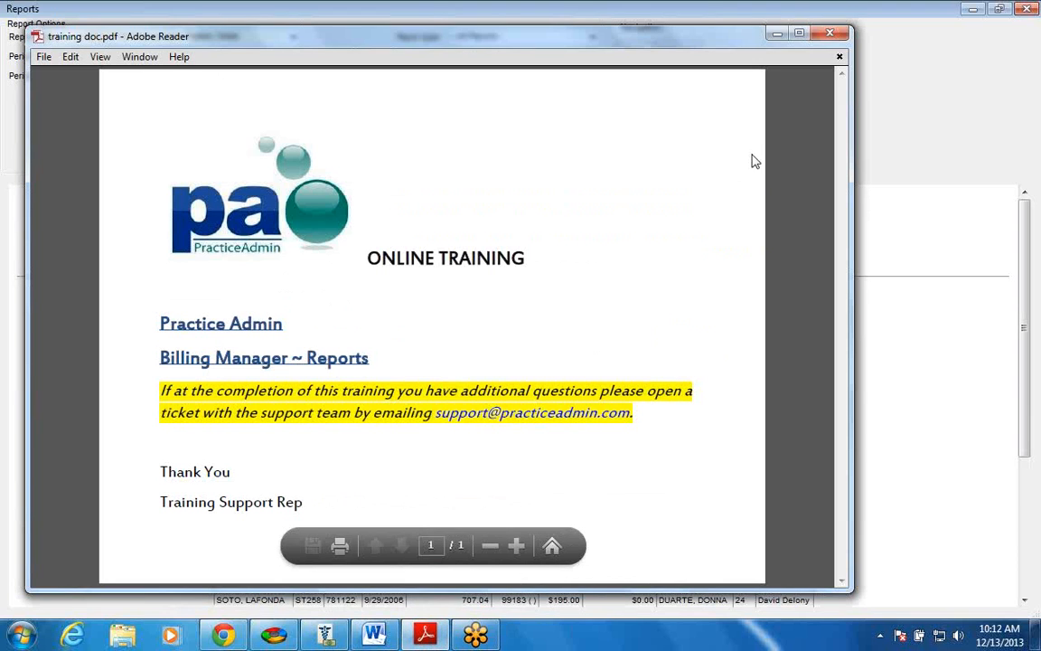
{"action": "left_click", "coordinate": [805, 37]}
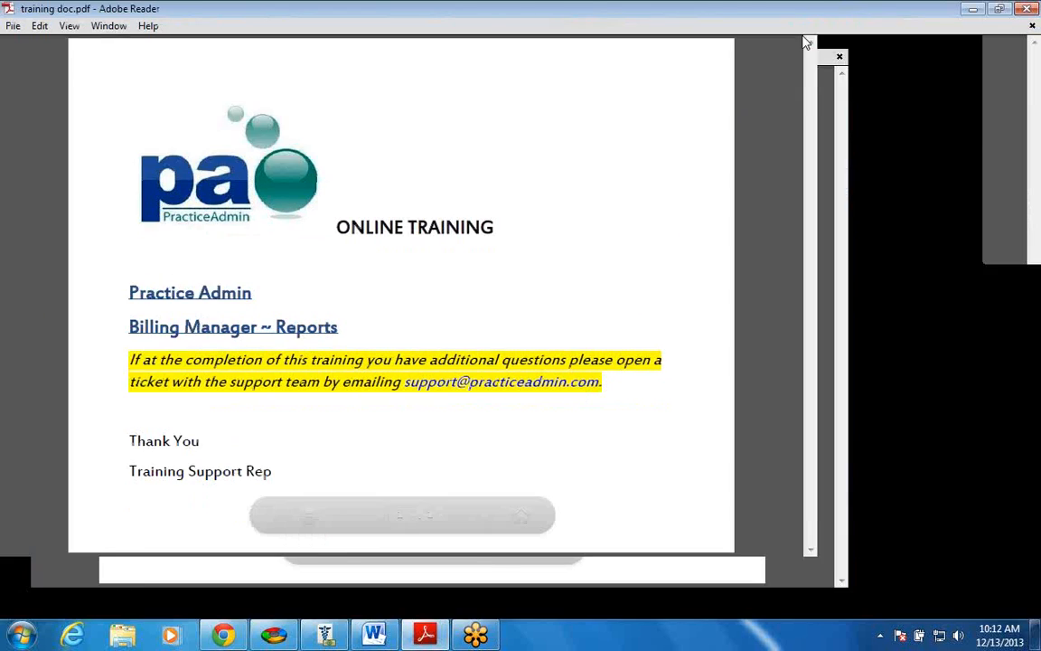